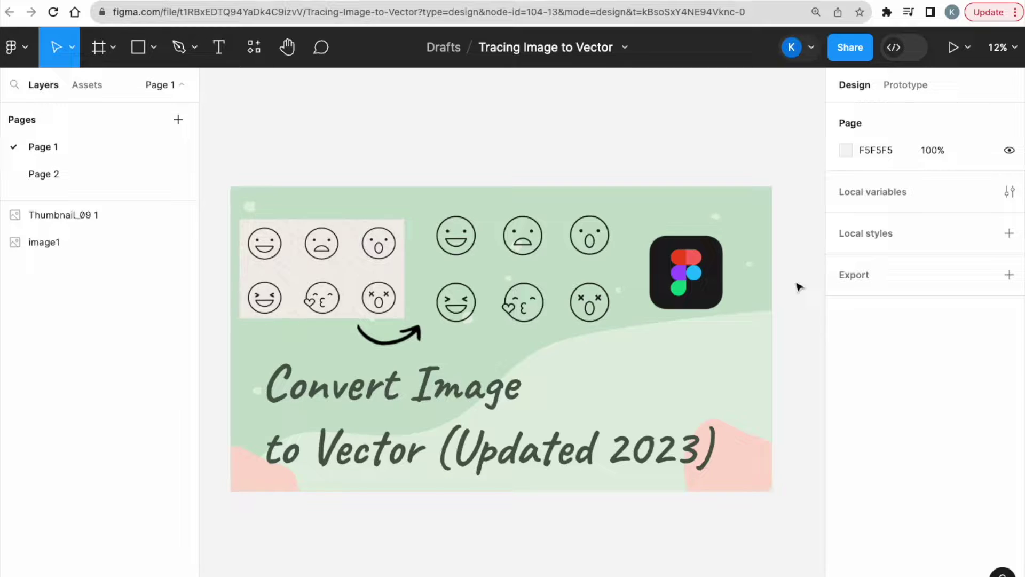
Switch to the paused YouTube tutorial 'Converting Images to Vector On Figma | Image Tracer'.
key(ctrl+Tab)
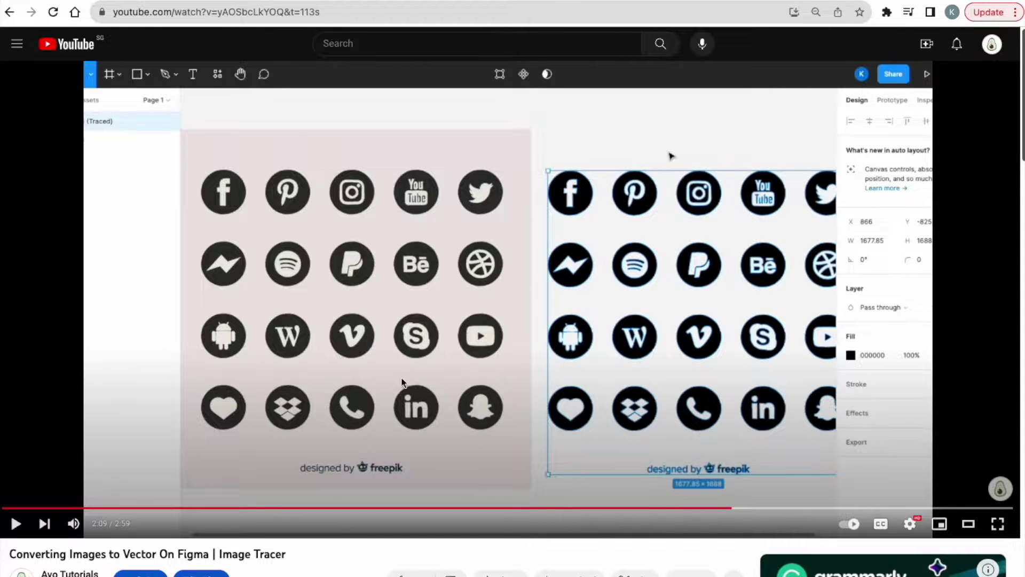
Review the 'Image Tracer' title and a viewer comment, then go to the Tracer Community page.
drag(218, 554, 290, 556)
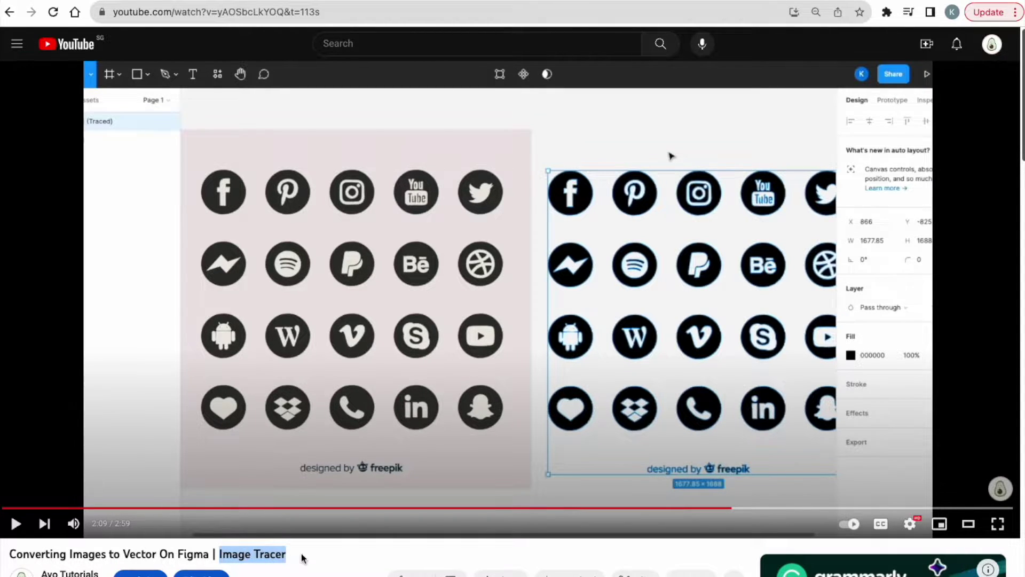
click(309, 559)
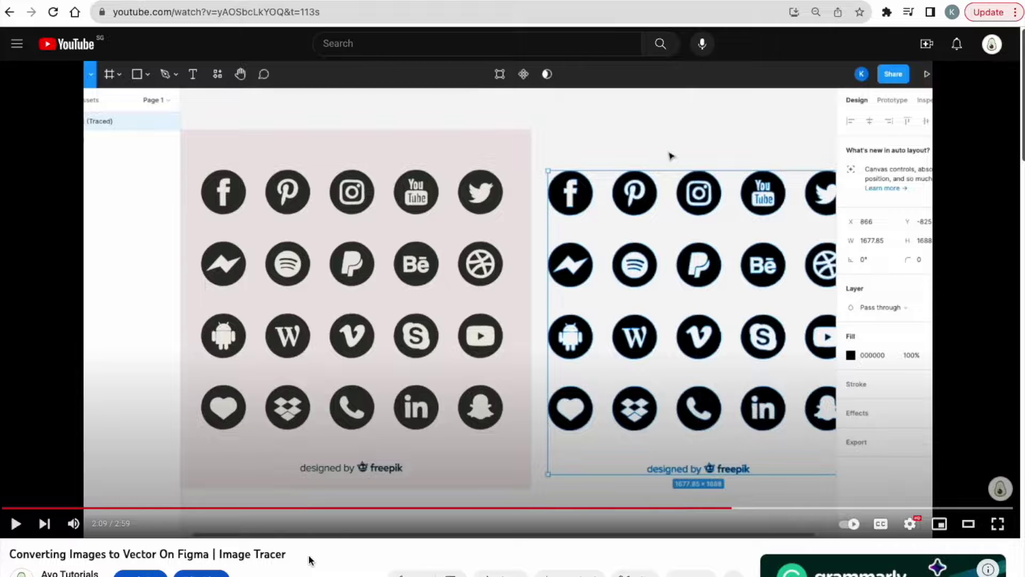
scroll(308, 559, down, 15)
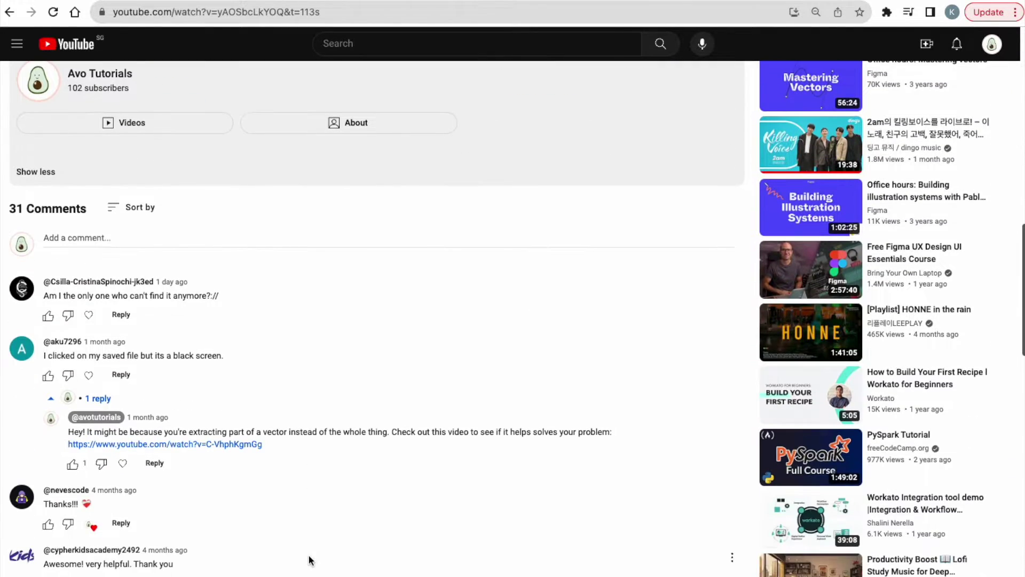
drag(87, 295, 214, 295)
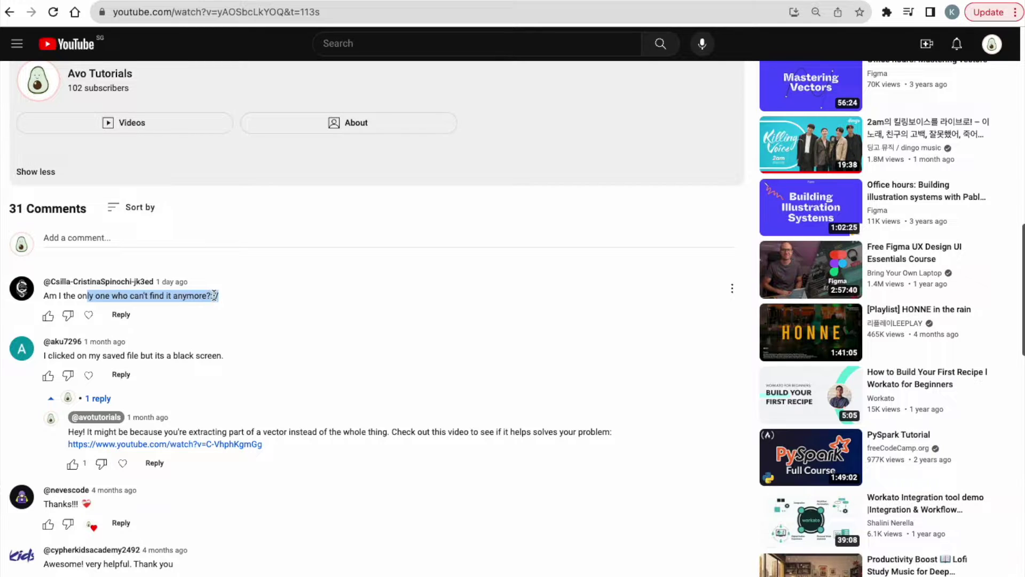
click(240, 300)
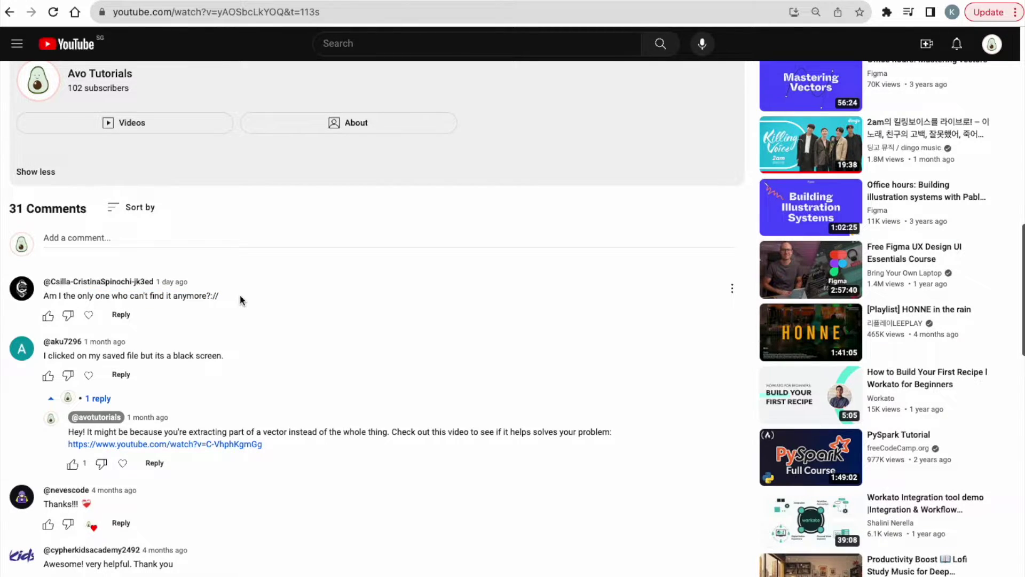
scroll(241, 300, up, 10)
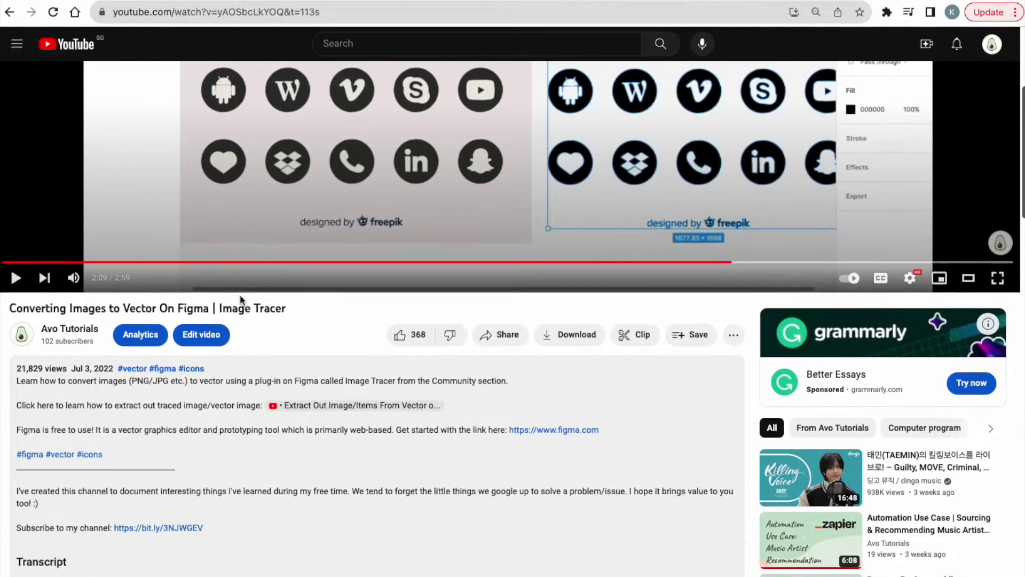
scroll(240, 300, up, 5)
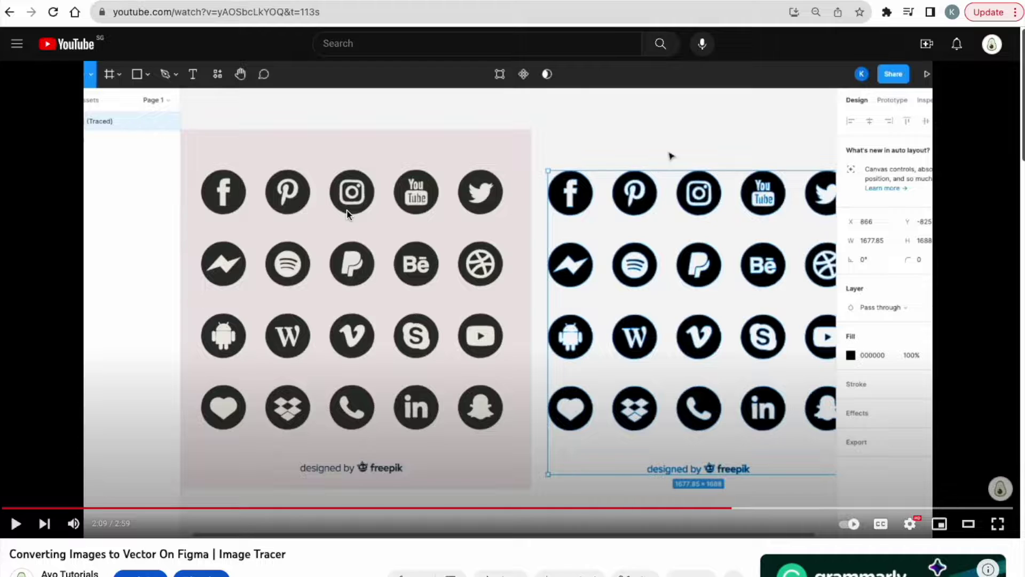
key(ctrl+Tab)
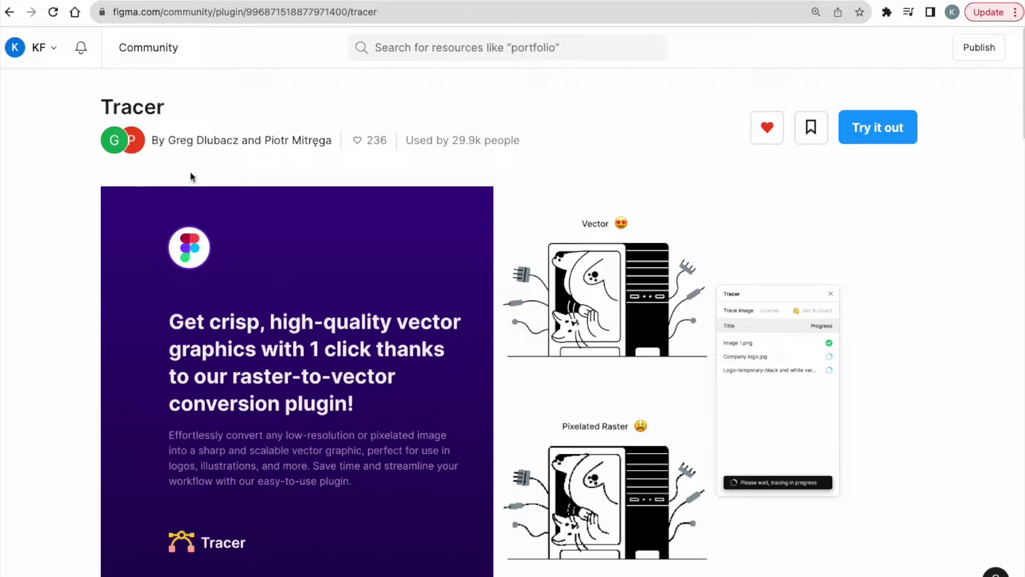
Scroll the Tracer plugin page, then return to the Tracing Image to Vector Figma file.
scroll(81, 188, down, 1)
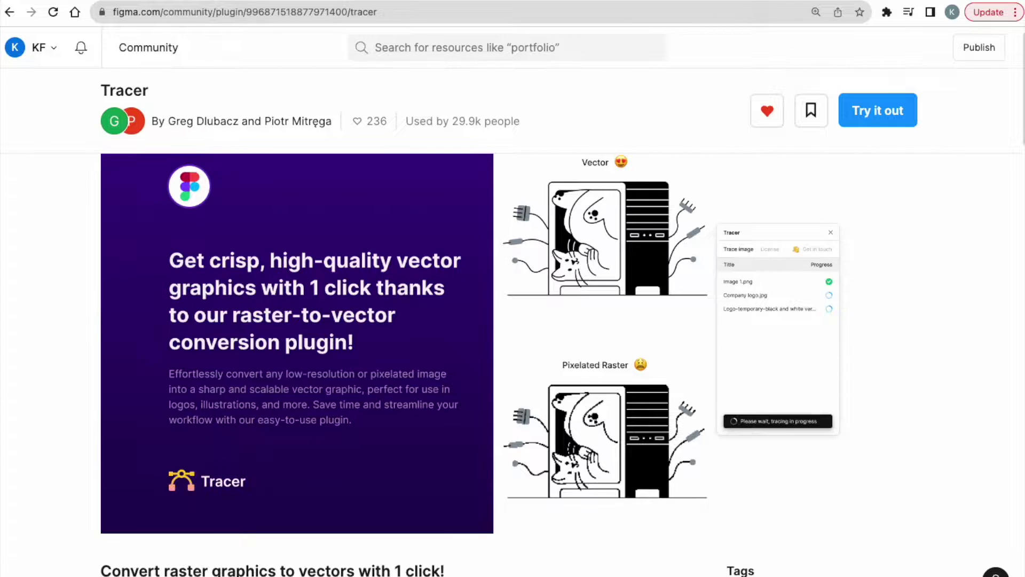
key(ctrl+Tab)
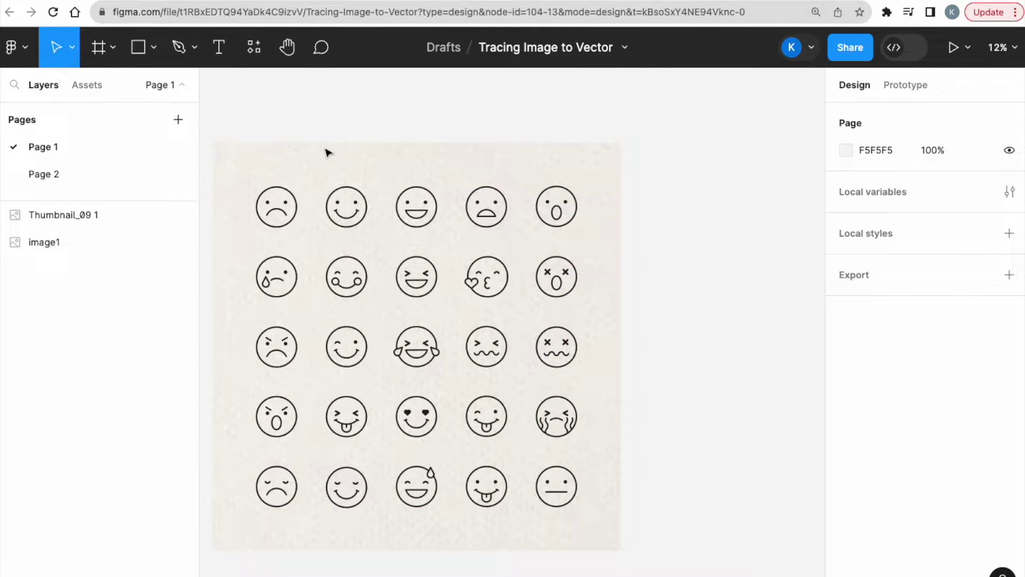
Select image1 and run Tracer's Trace selection (Detailed), found by searching 'tracer' in Manage plugins.
click(353, 147)
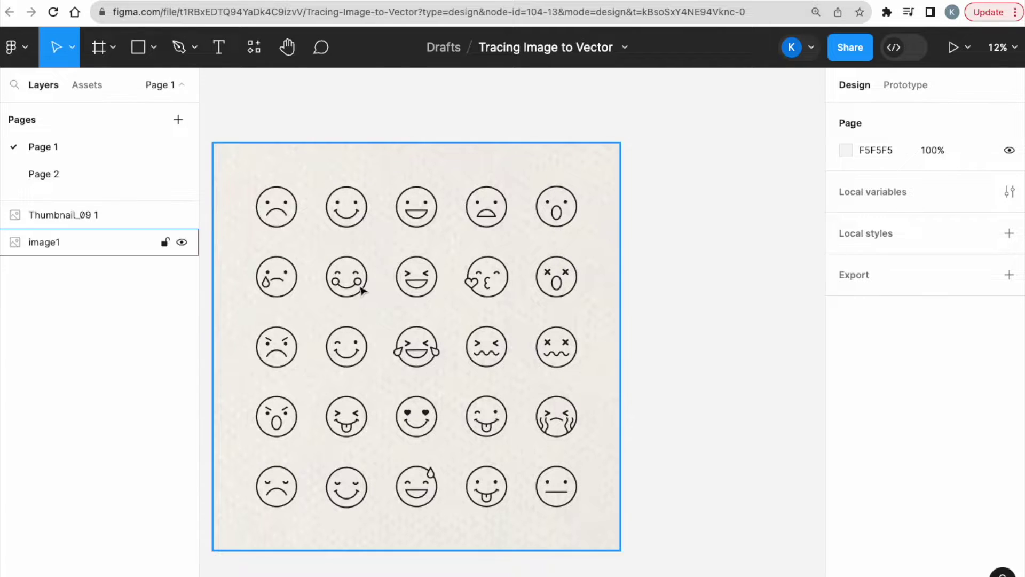
click(401, 190)
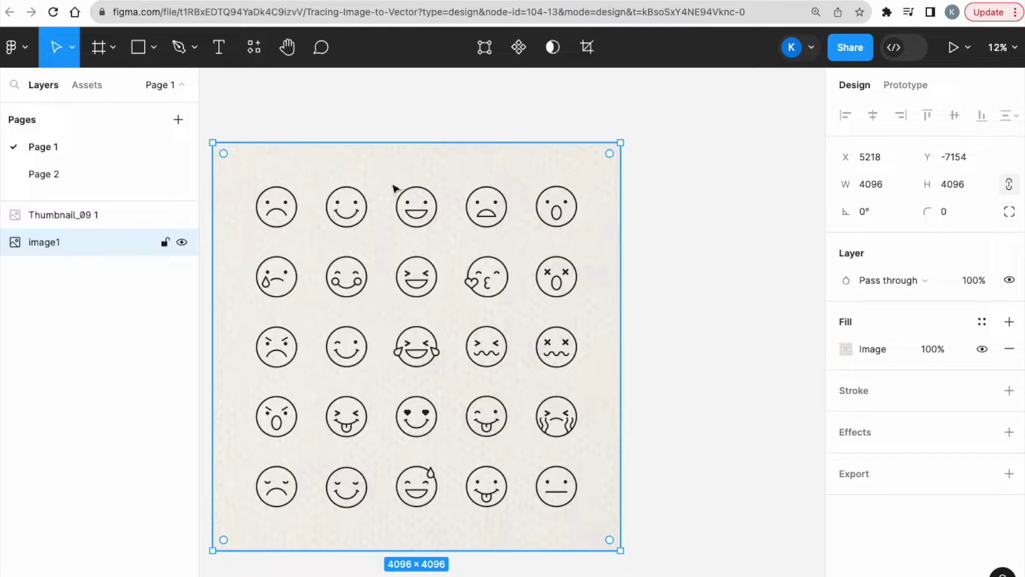
click(27, 51)
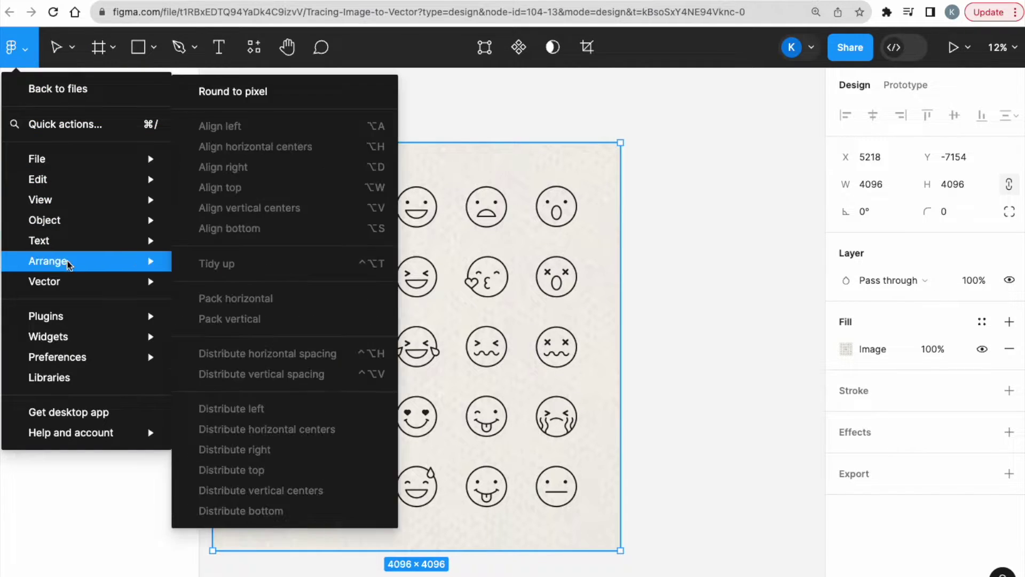
mouse_move(71, 316)
mouse_move(227, 341)
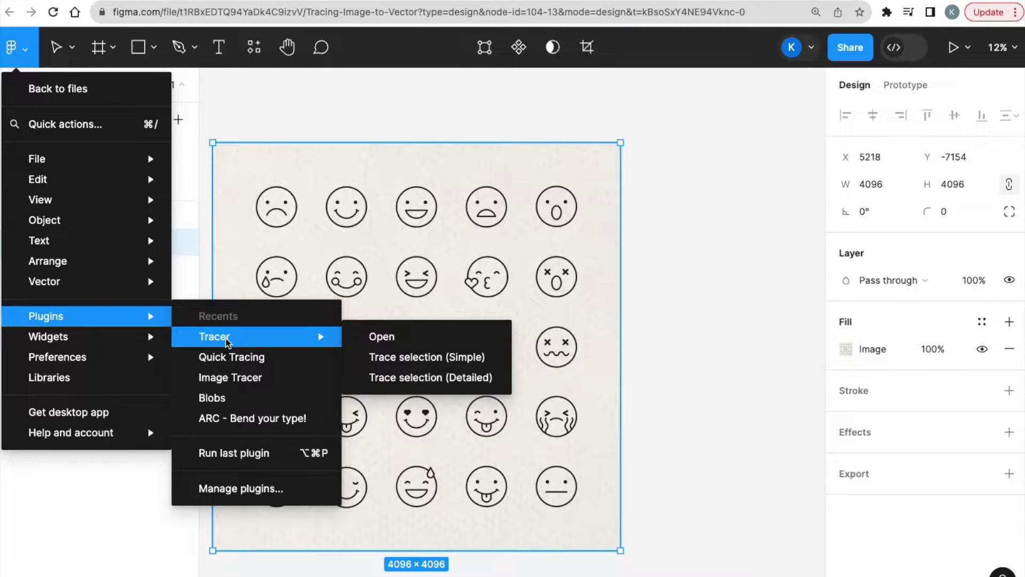
click(236, 489)
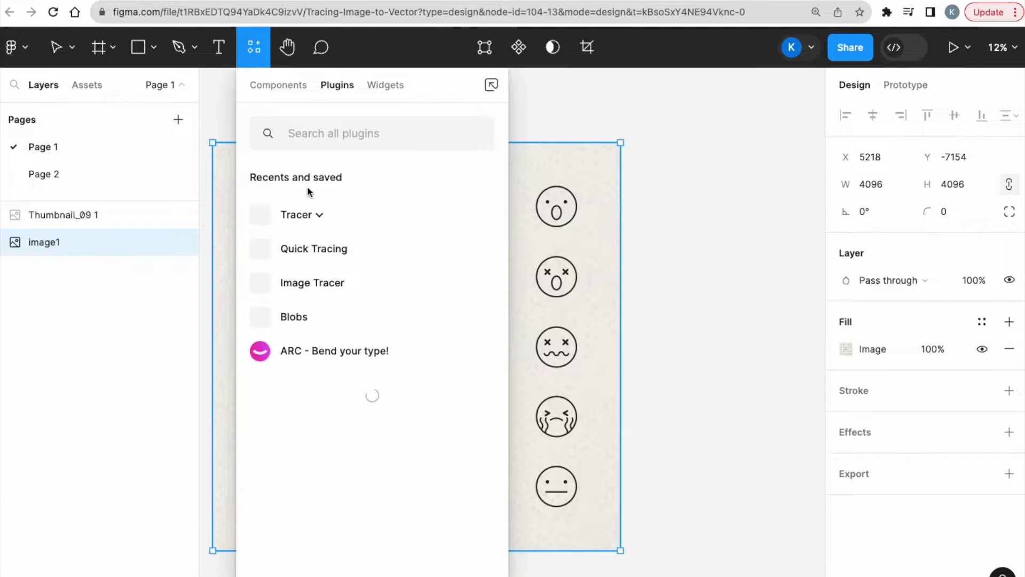
text(tracer)
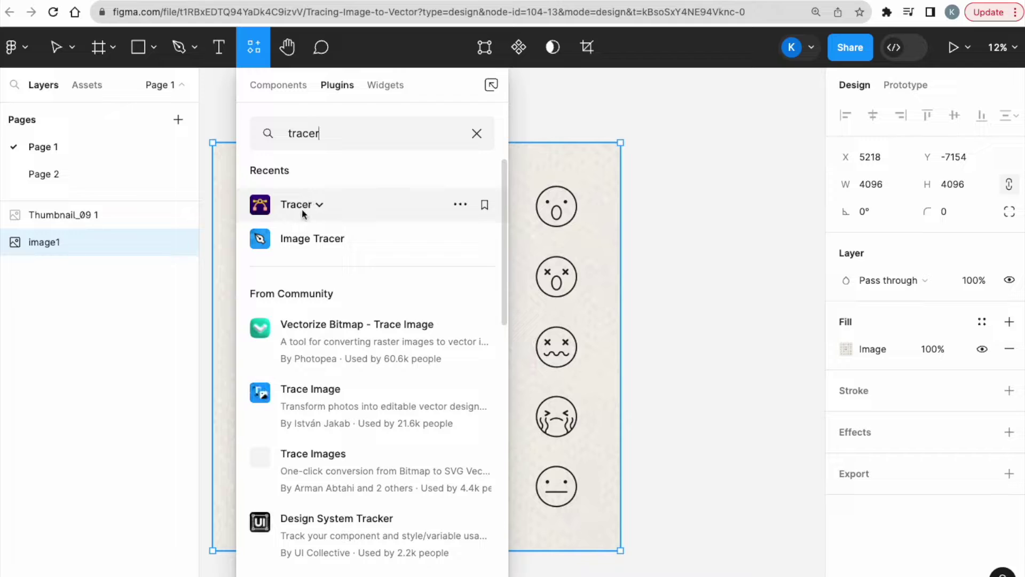
click(320, 208)
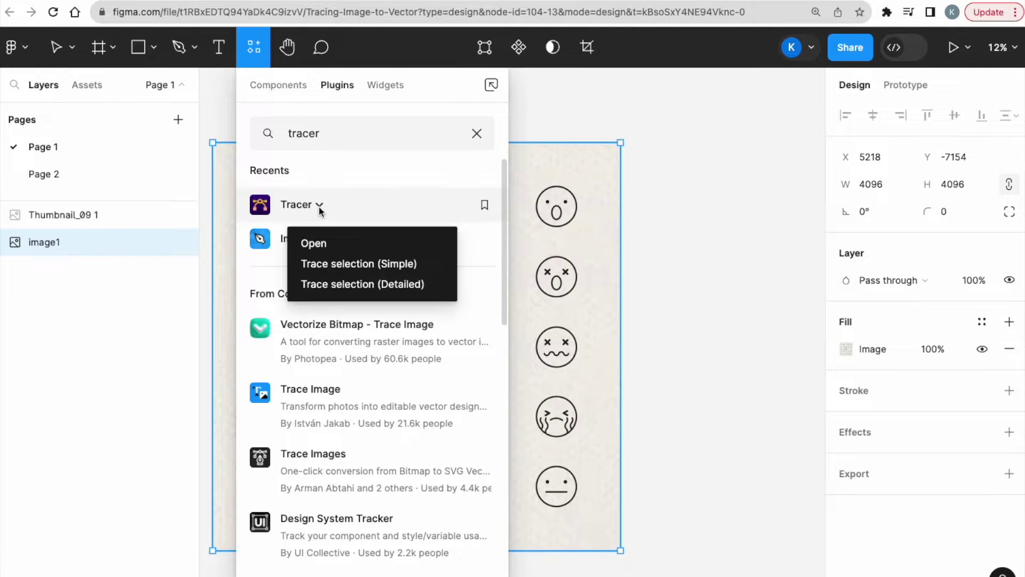
click(325, 288)
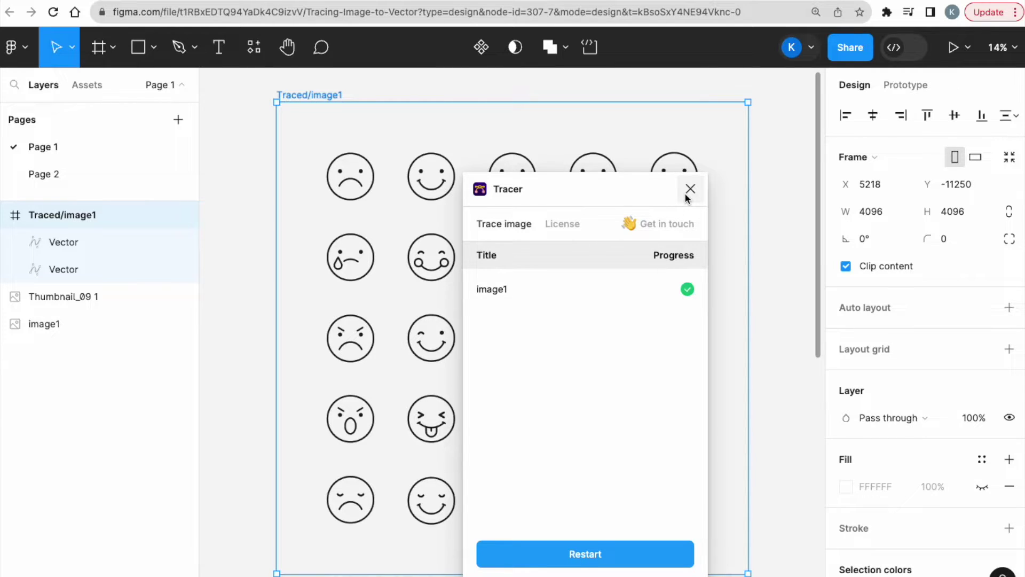
Move the Tracer window aside and scroll to compare the Traced/image1 frame with the original grid.
drag(615, 193, 955, 176)
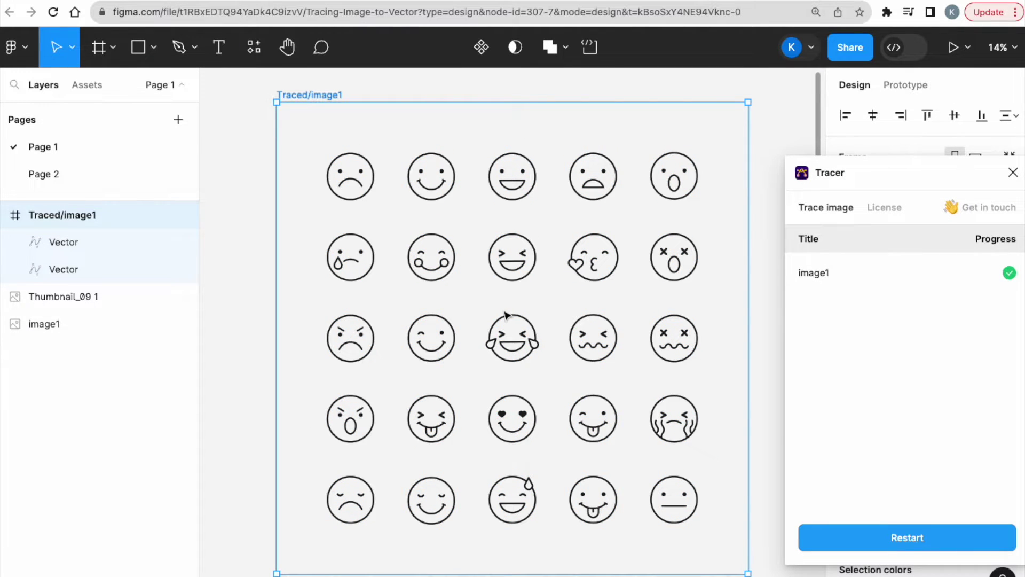
scroll(506, 315, down, 10)
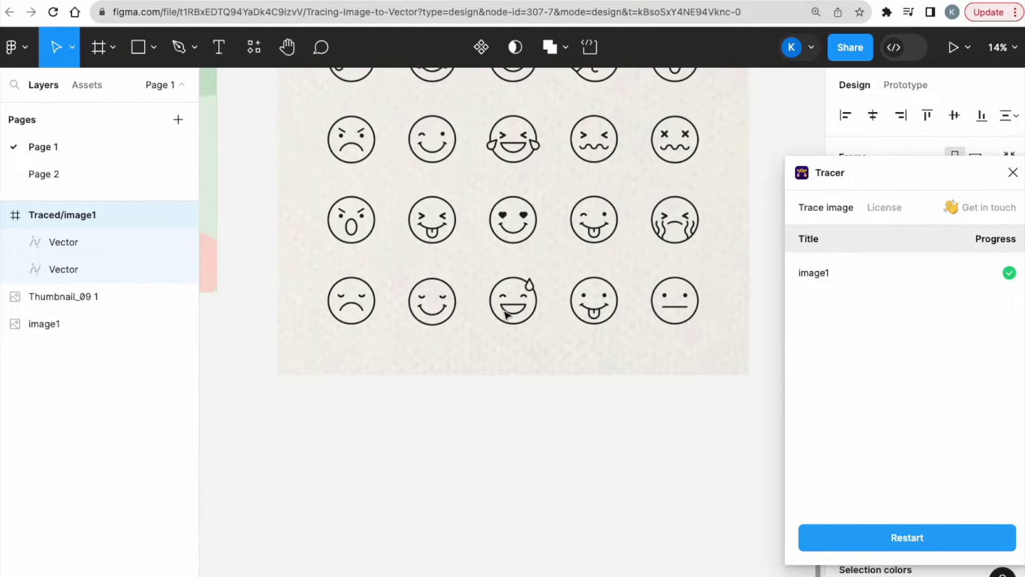
scroll(506, 315, down, 1)
scroll(506, 313, up, 10)
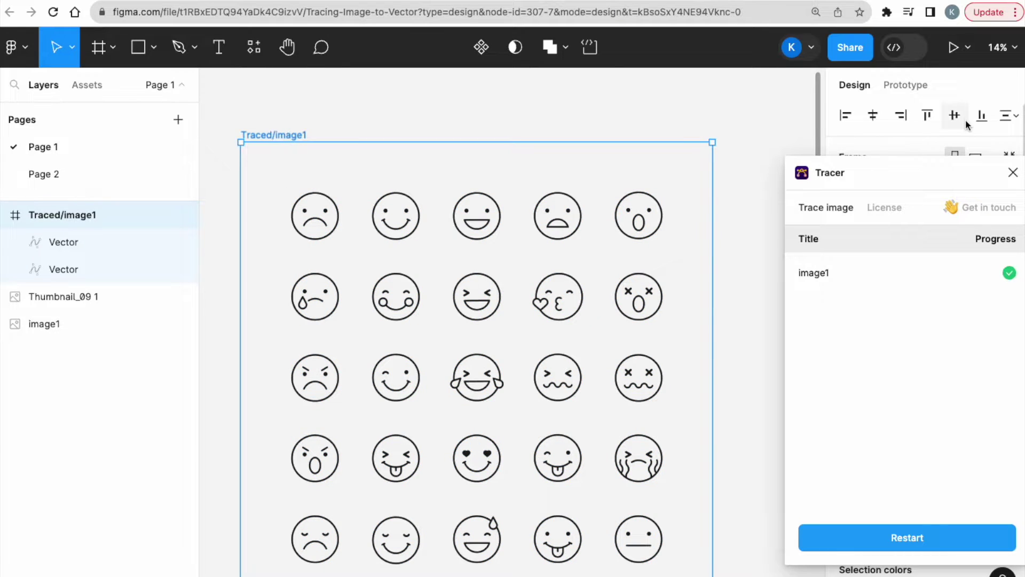
Add an export setting to the traced frame and export it as image1.
drag(963, 174, 97, 249)
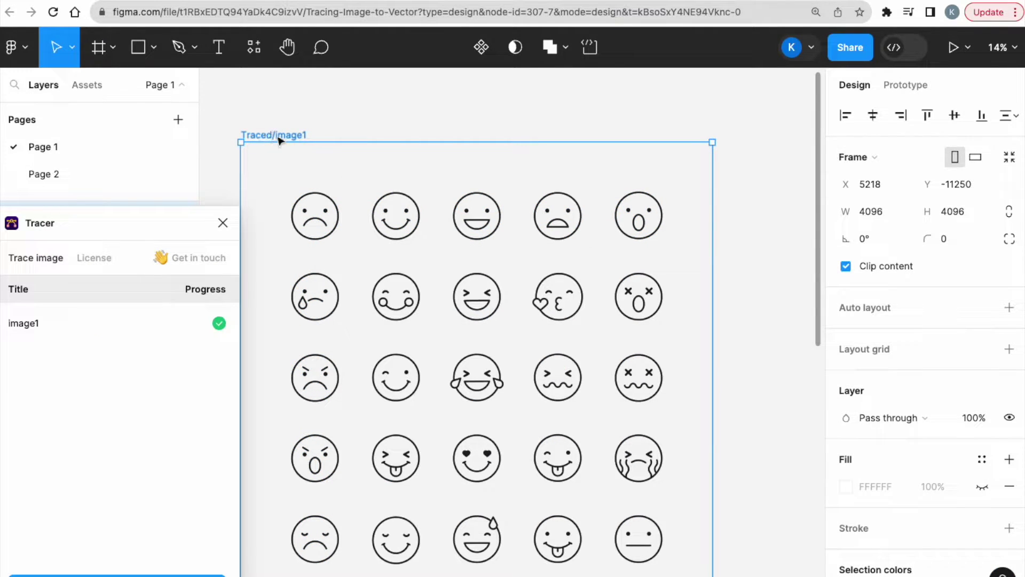
scroll(881, 454, down, 3)
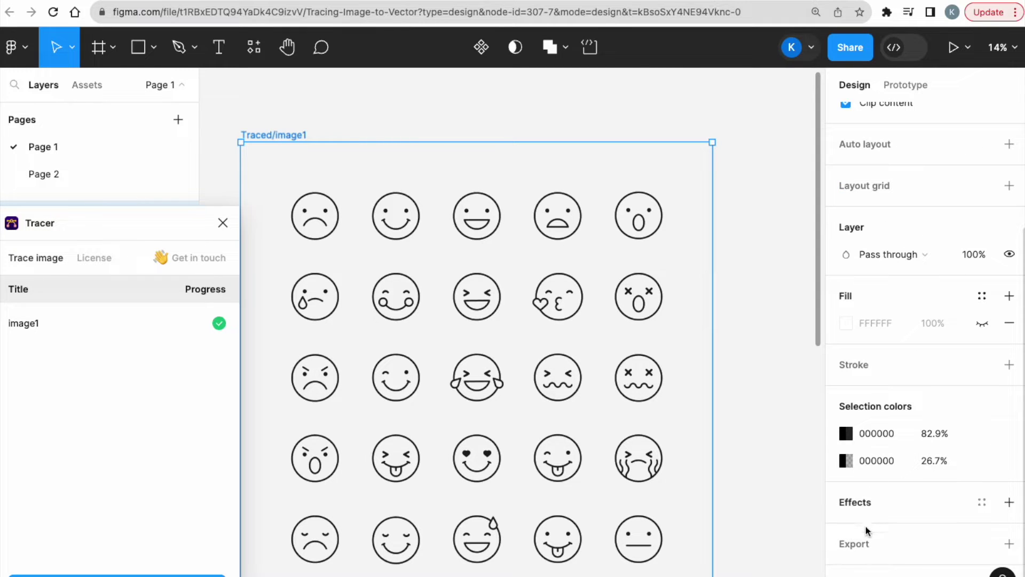
click(861, 542)
scroll(862, 538, down, 3)
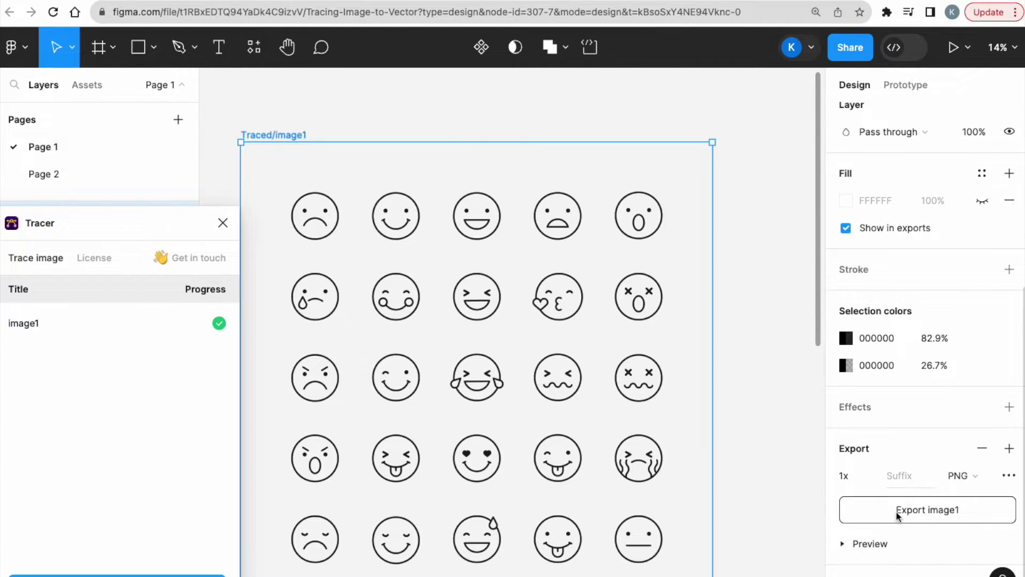
click(897, 512)
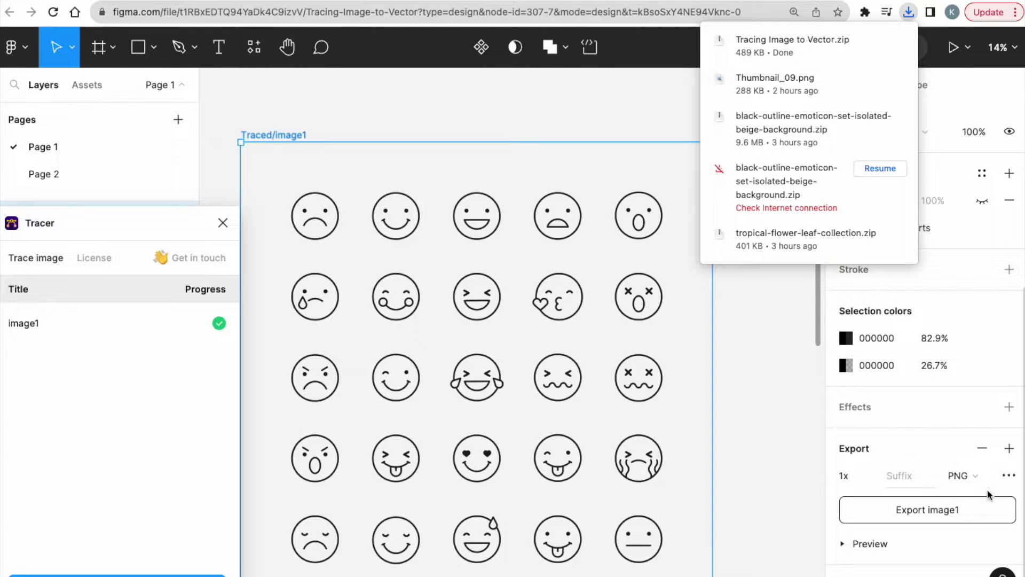
Check the available export formats, then open the traced emoji vector for point editing.
click(969, 482)
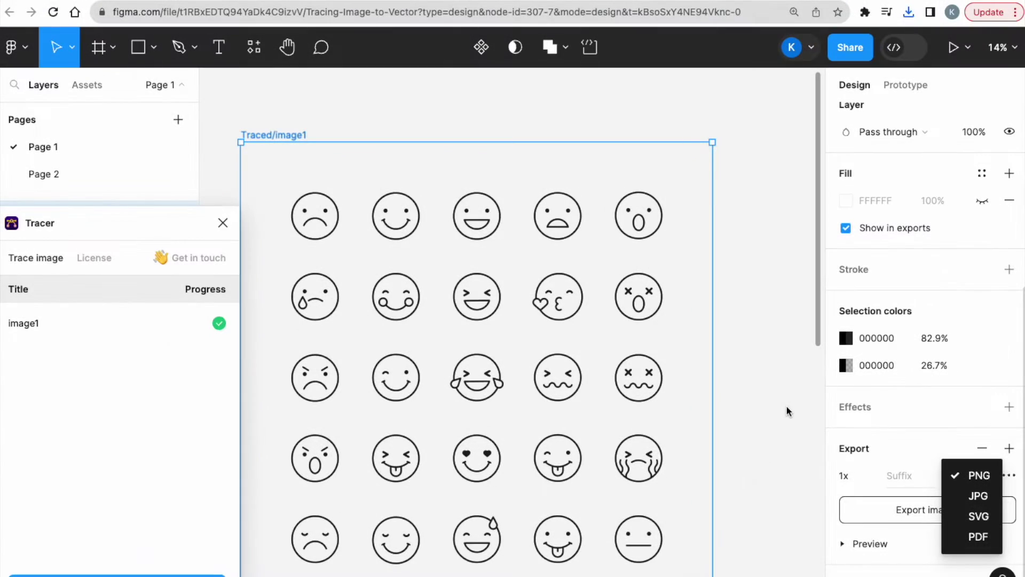
scroll(786, 405, down, 1)
scroll(786, 406, left, 1)
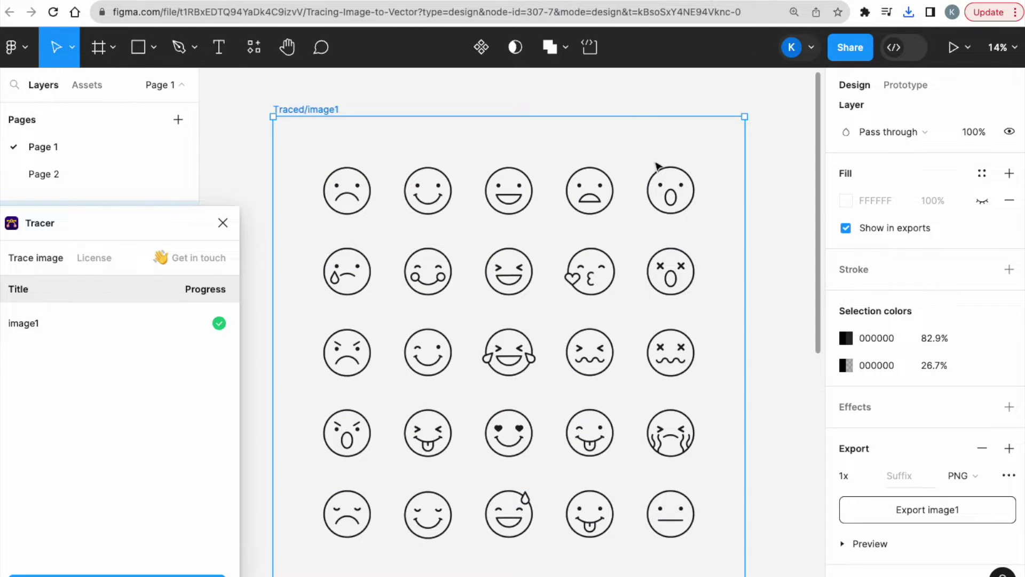
double_click(681, 183)
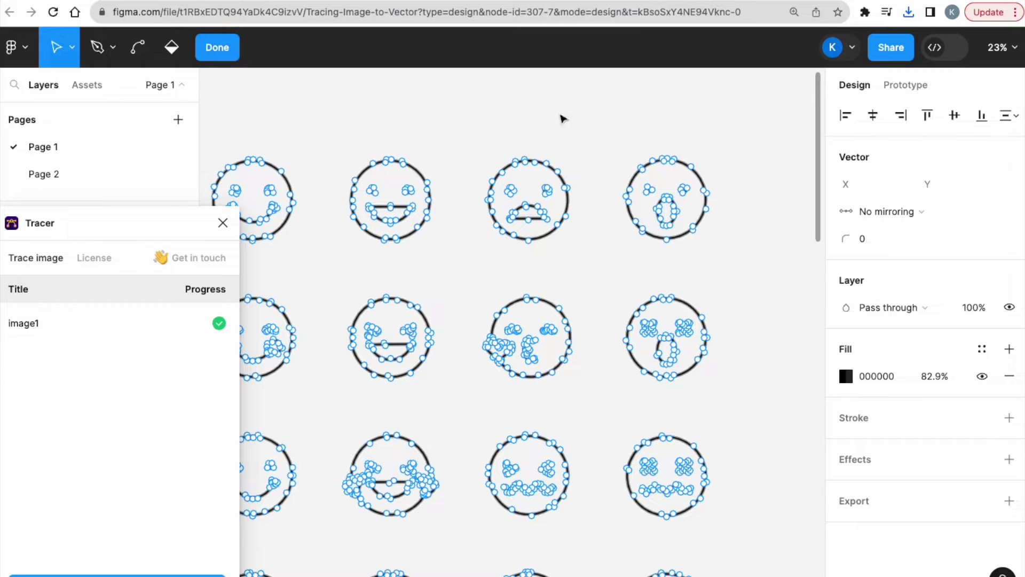
Marquee-select the top-right open-mouth emoji's points in the traced vector and copy them.
key(Escape)
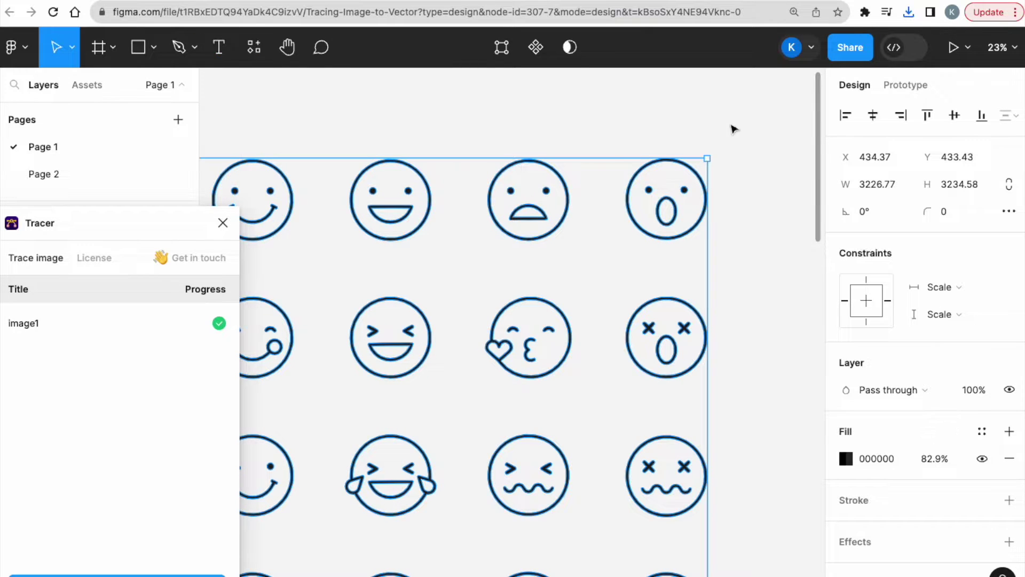
double_click(690, 170)
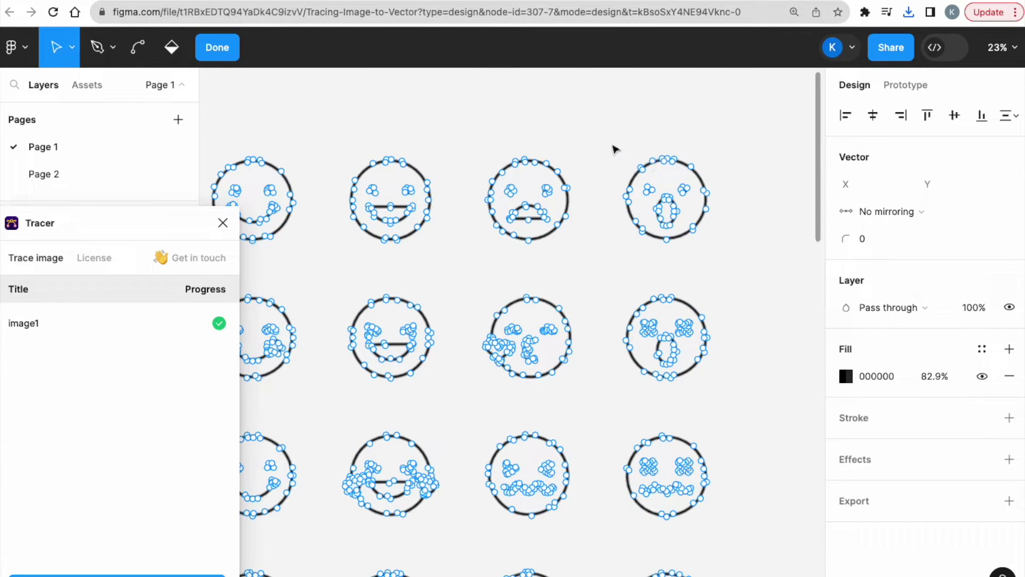
drag(612, 143, 732, 254)
scroll(687, 218, up, 5)
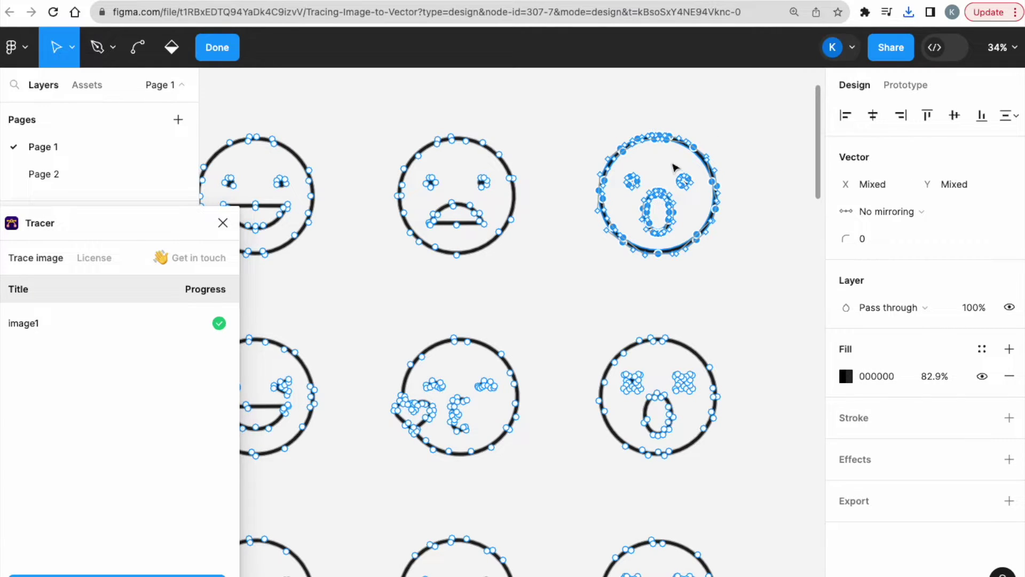
scroll(672, 166, up, 2)
scroll(672, 166, up, 2)
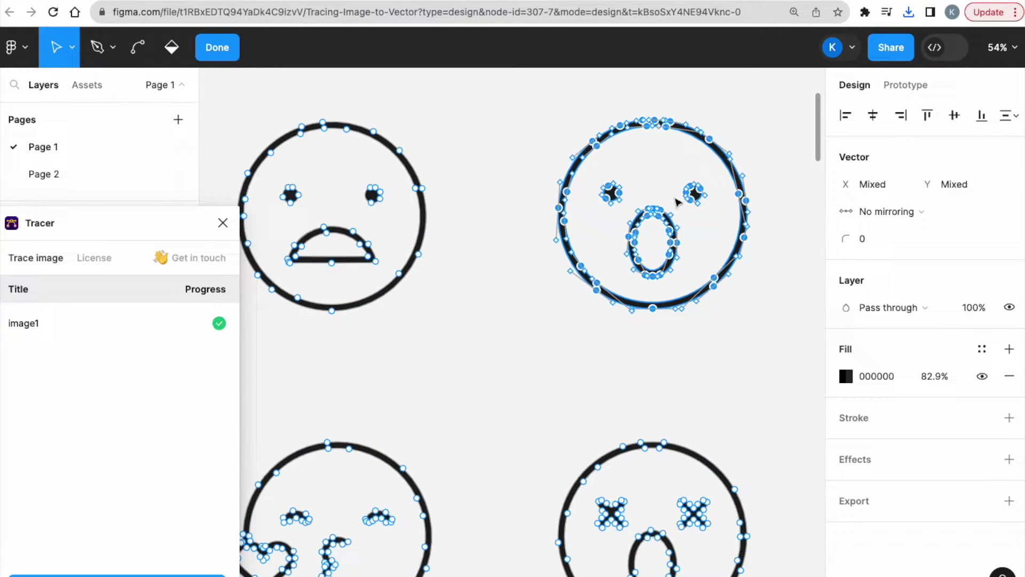
key(ctrl)
Paste the open-mouth emoji onto Page 2 as a 414.45 × 413.88 vector and edit its paths.
click(148, 176)
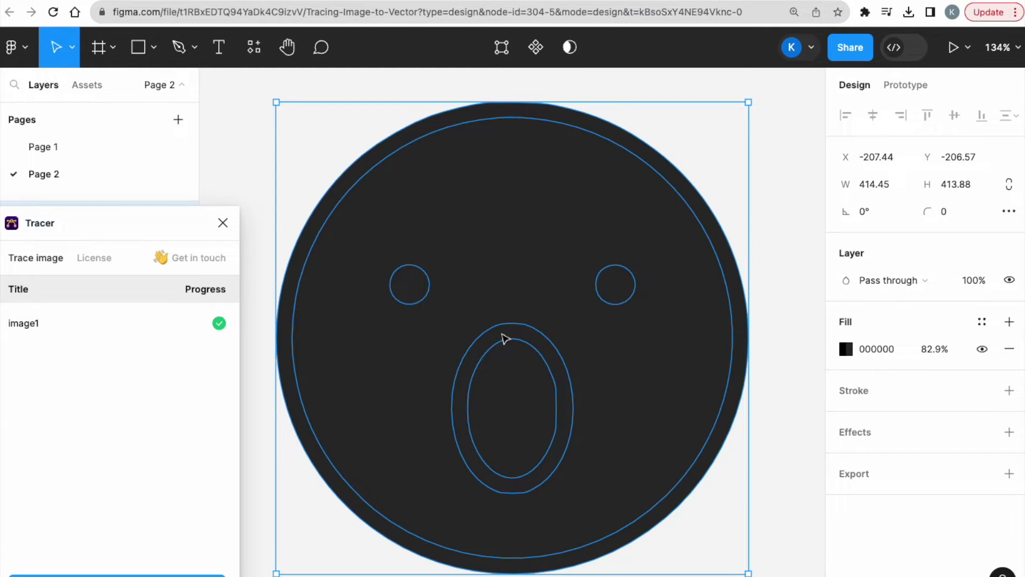
double_click(497, 185)
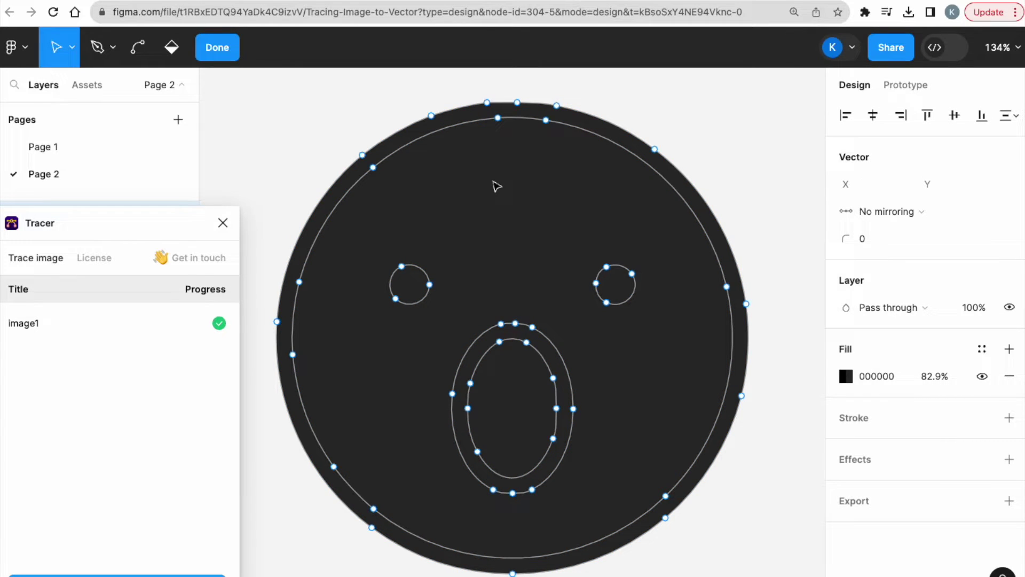
With the Paint bucket, clear the dark fill from the face area and mouth interior, then finish editing.
click(172, 48)
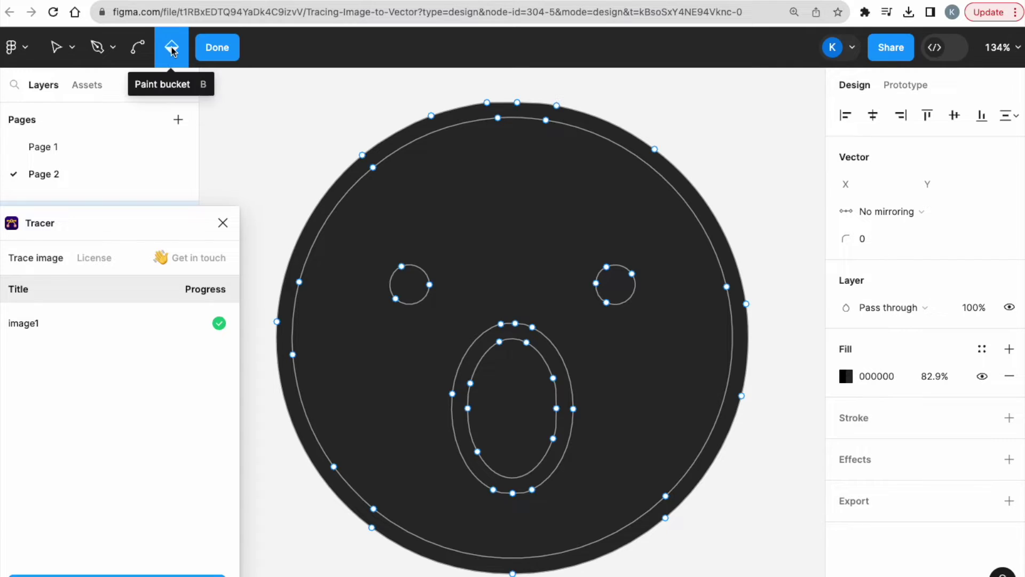
click(473, 200)
click(521, 402)
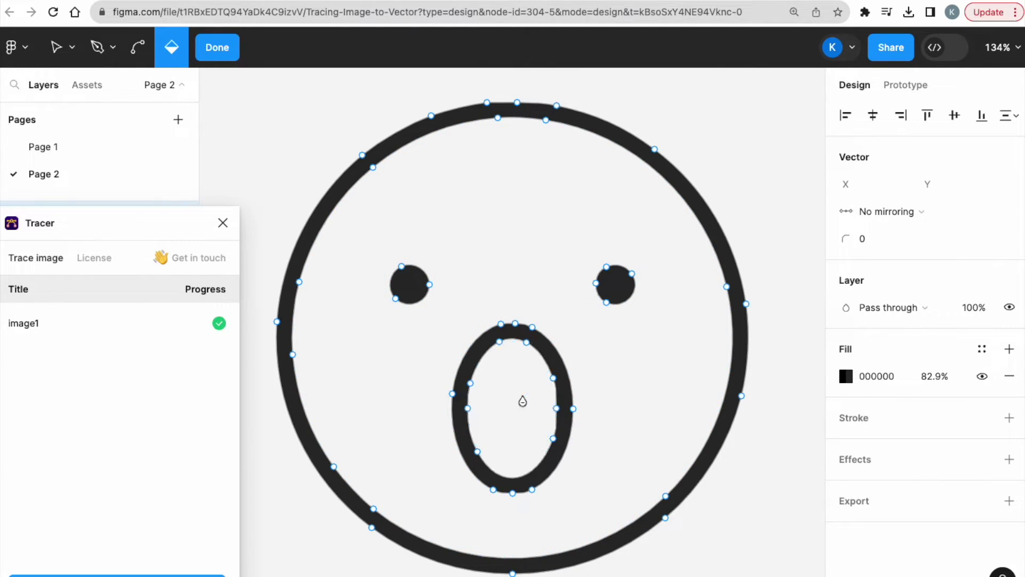
click(216, 47)
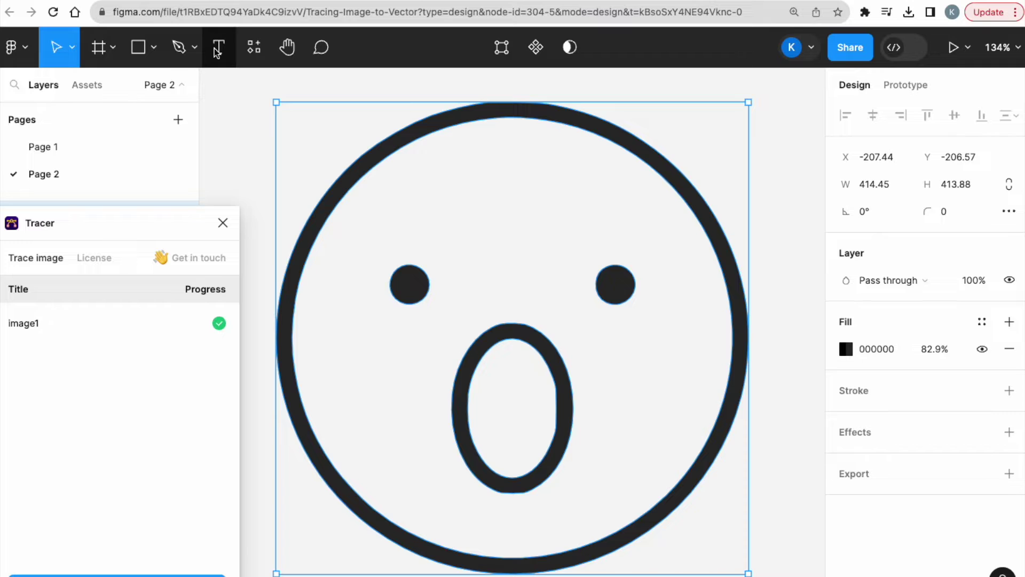
scroll(294, 244, down, 5)
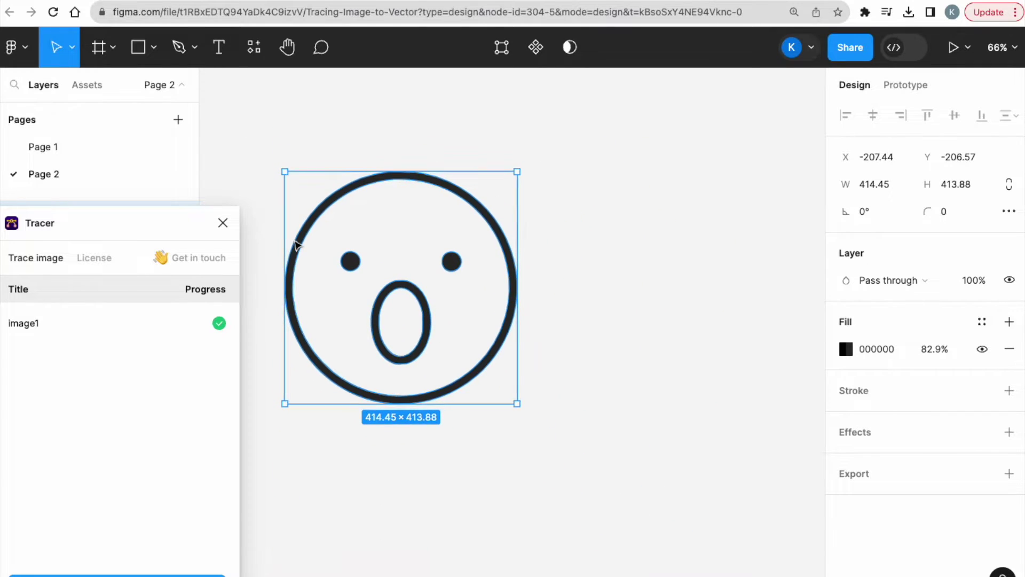
Reselect the emoji, add a 1x PNG export setting, and move the Tracer window toward the centre.
scroll(330, 158, up, 3)
click(331, 157)
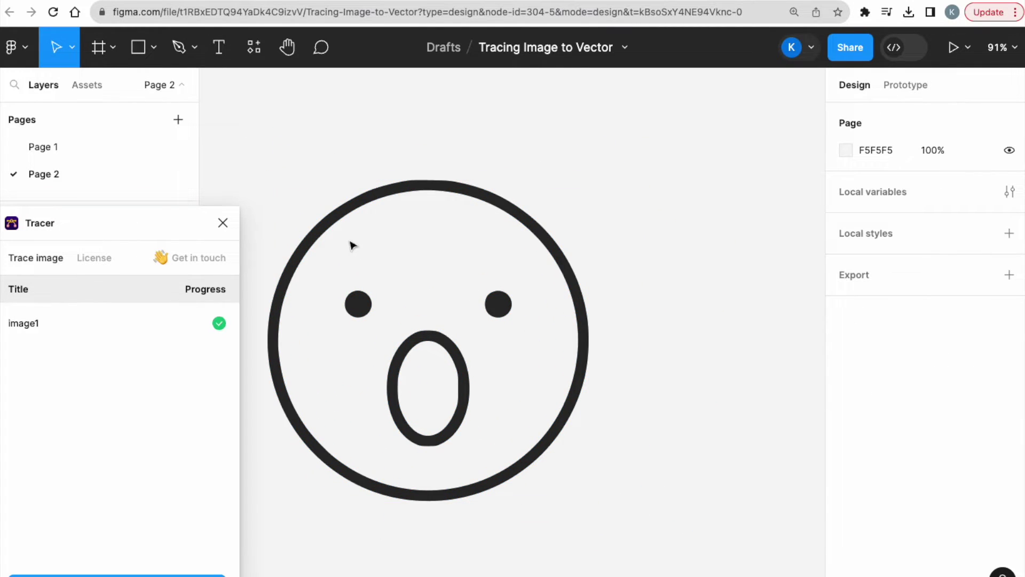
click(409, 181)
click(853, 473)
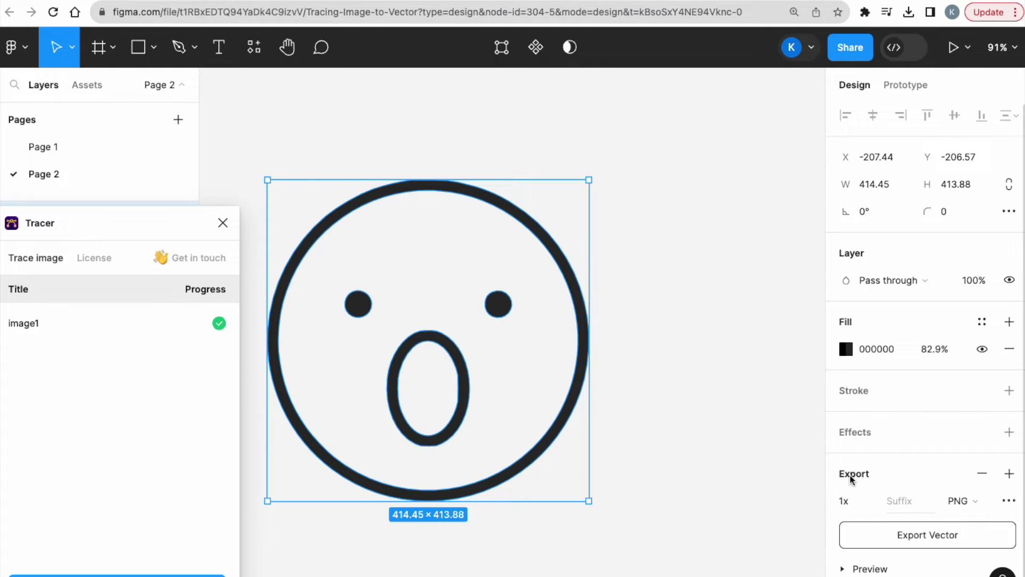
scroll(851, 474, down, 1)
click(961, 477)
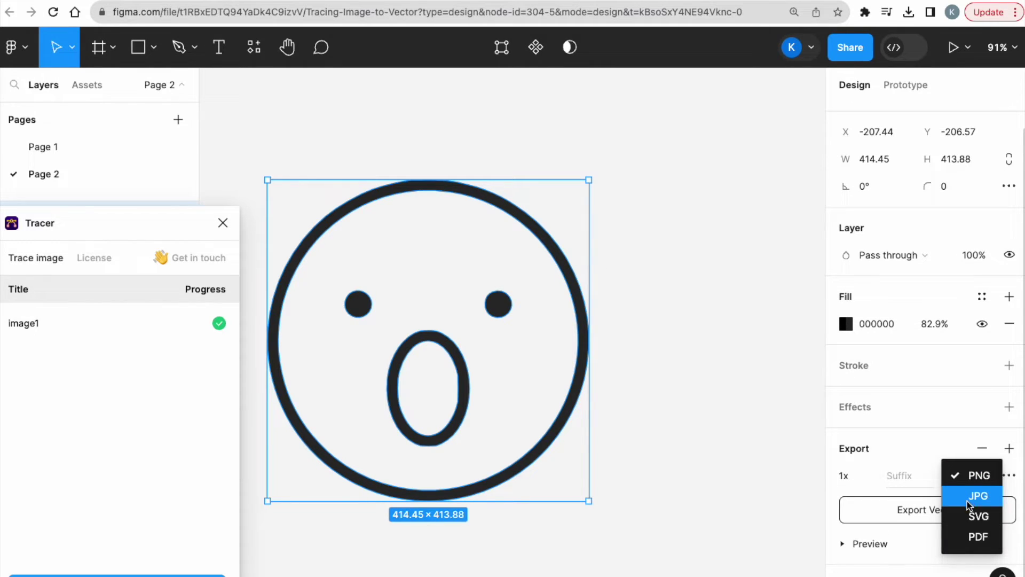
click(735, 384)
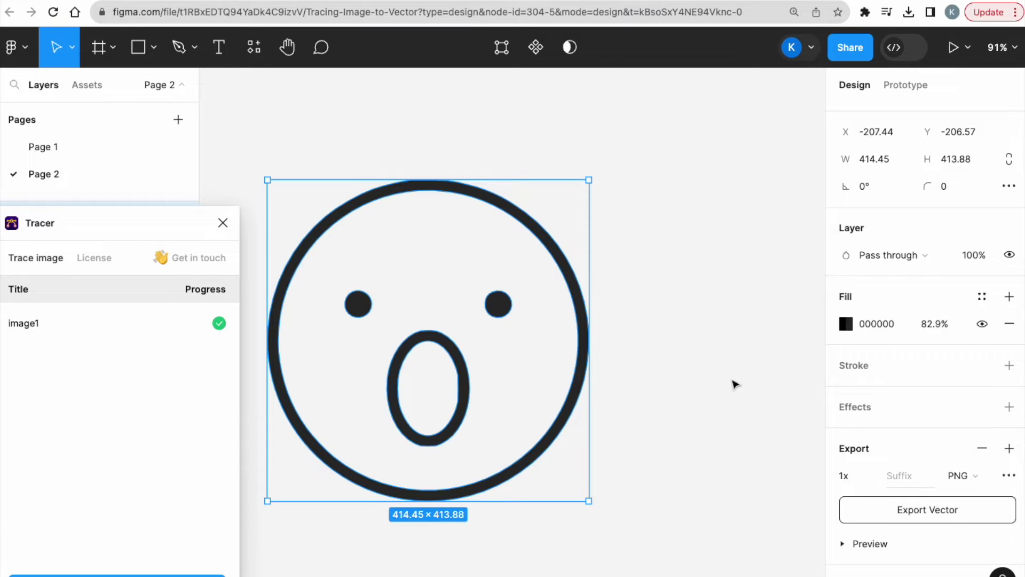
drag(140, 226, 506, 159)
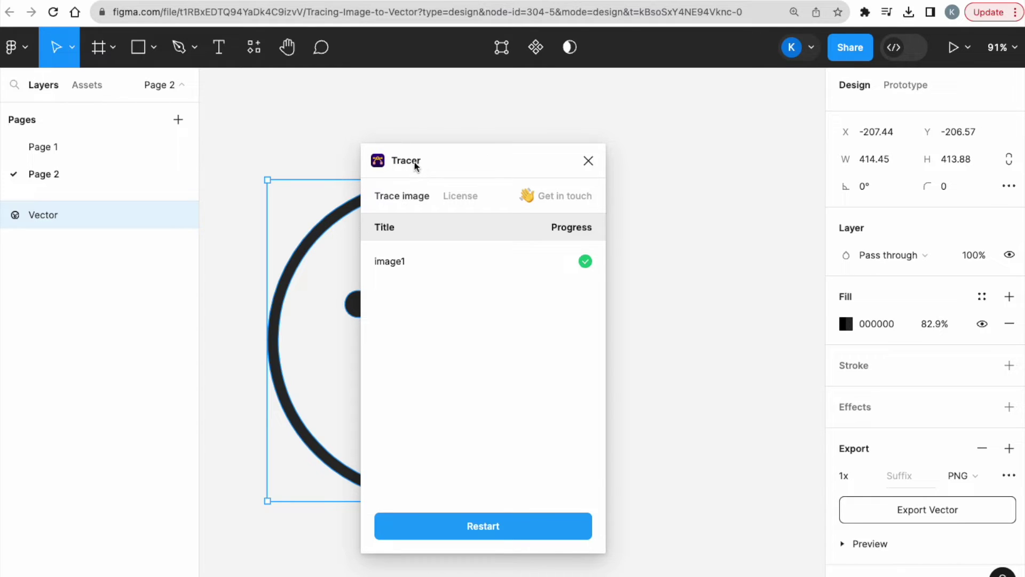
Check the Tracer plugin's License tab, then switch to its Gumroad product page.
click(458, 203)
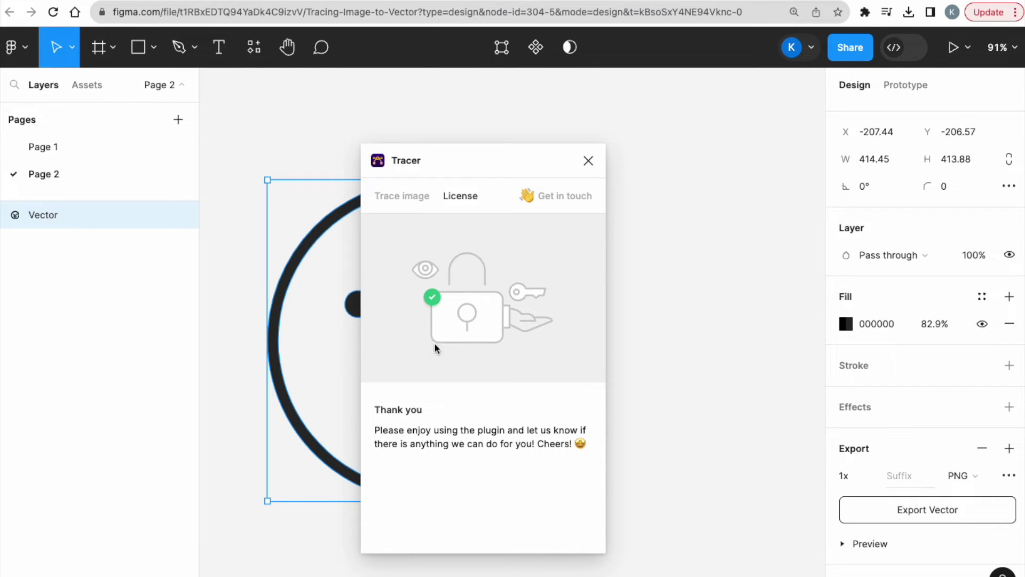
click(426, 1)
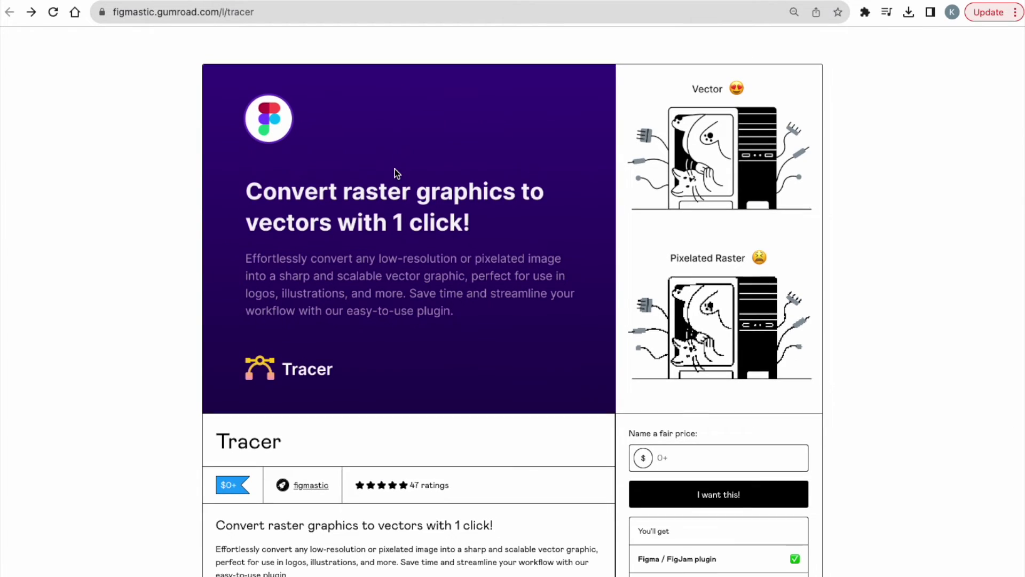
Enter 0 in the 'Name a fair price' field on the Tracer Gumroad page.
click(171, 13)
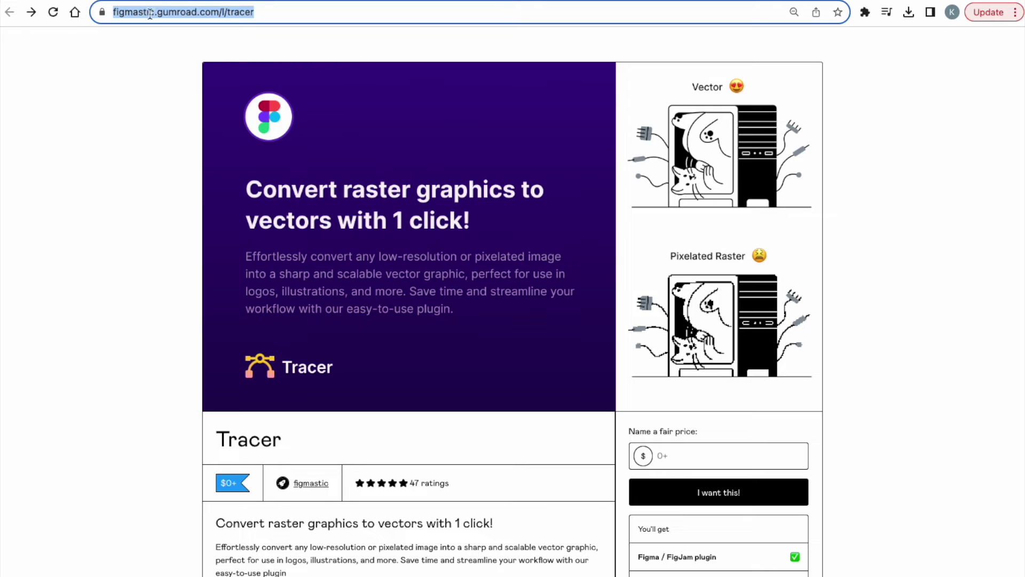
click(190, 63)
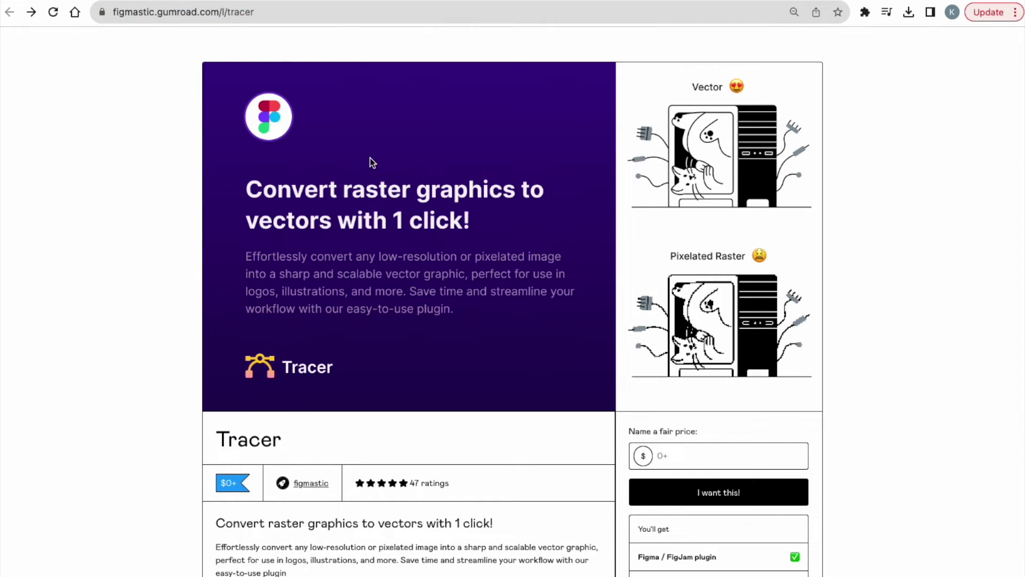
scroll(376, 327, down, 6)
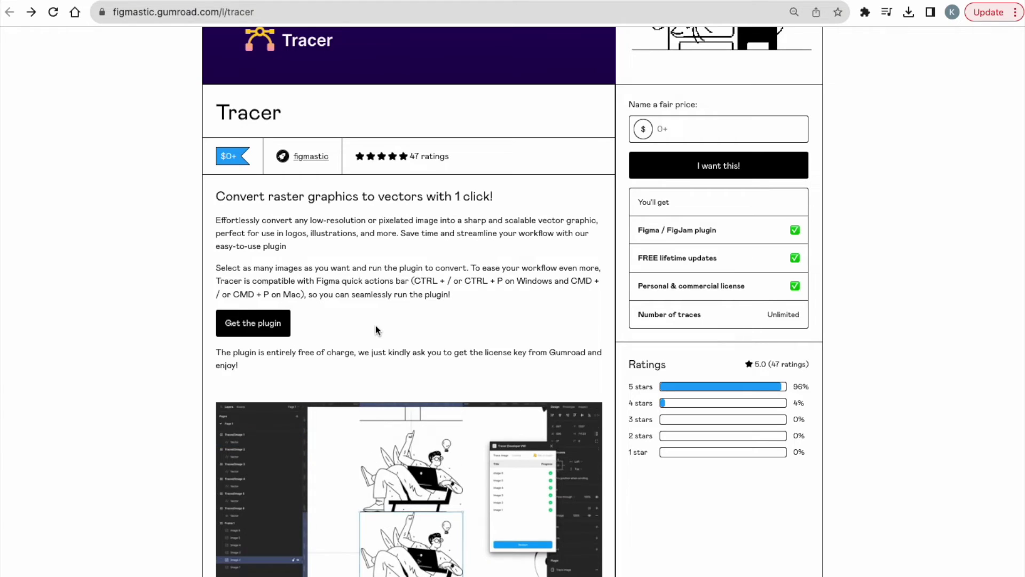
click(674, 128)
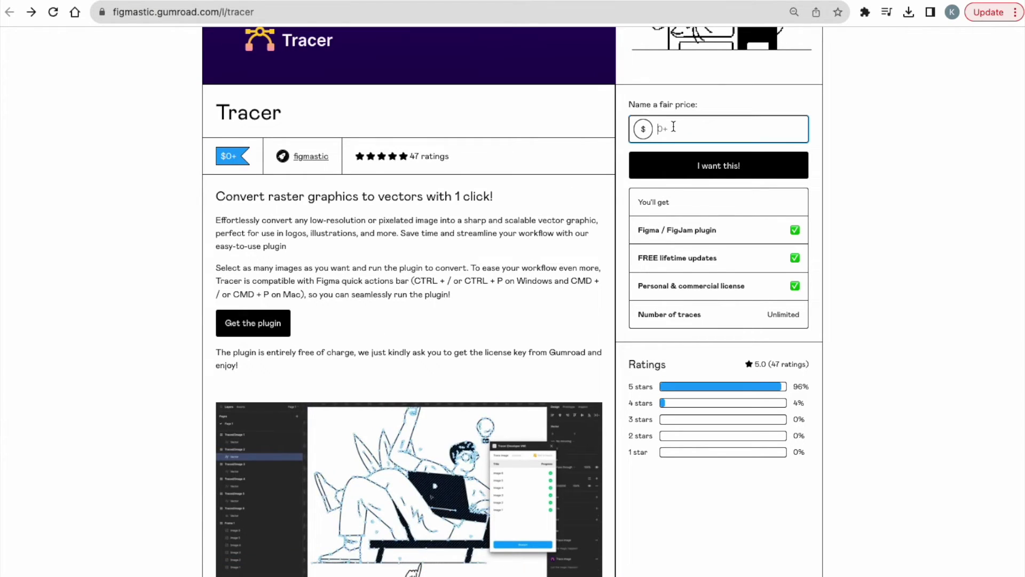
text(0)
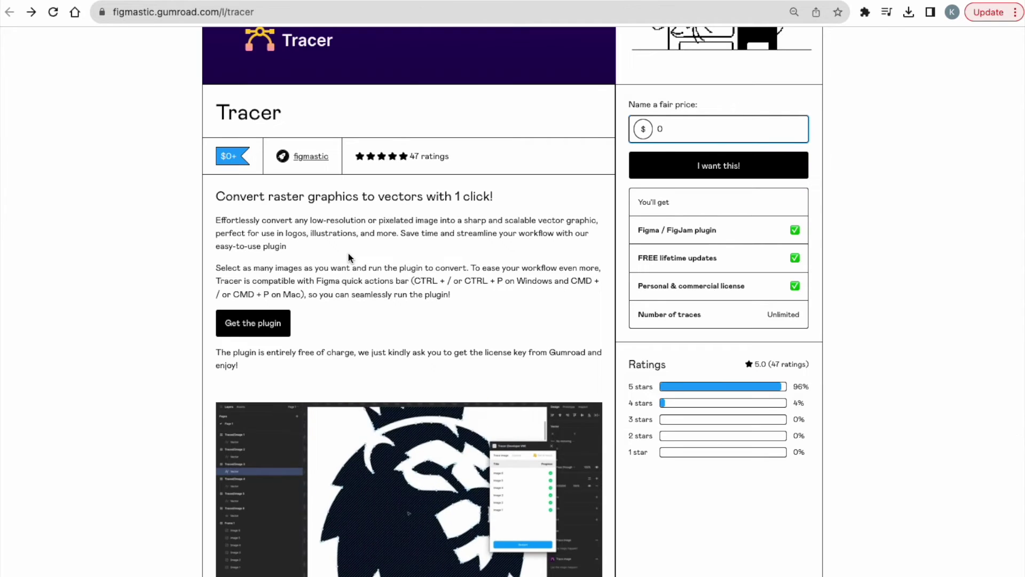
scroll(348, 253, up, 3)
scroll(349, 257, up, 2)
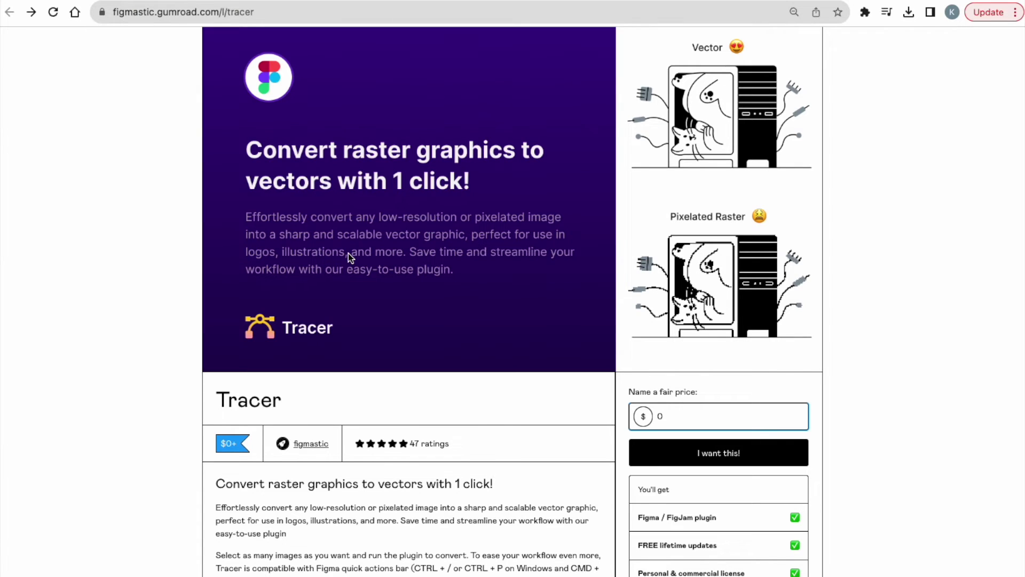
scroll(348, 255, down, 2)
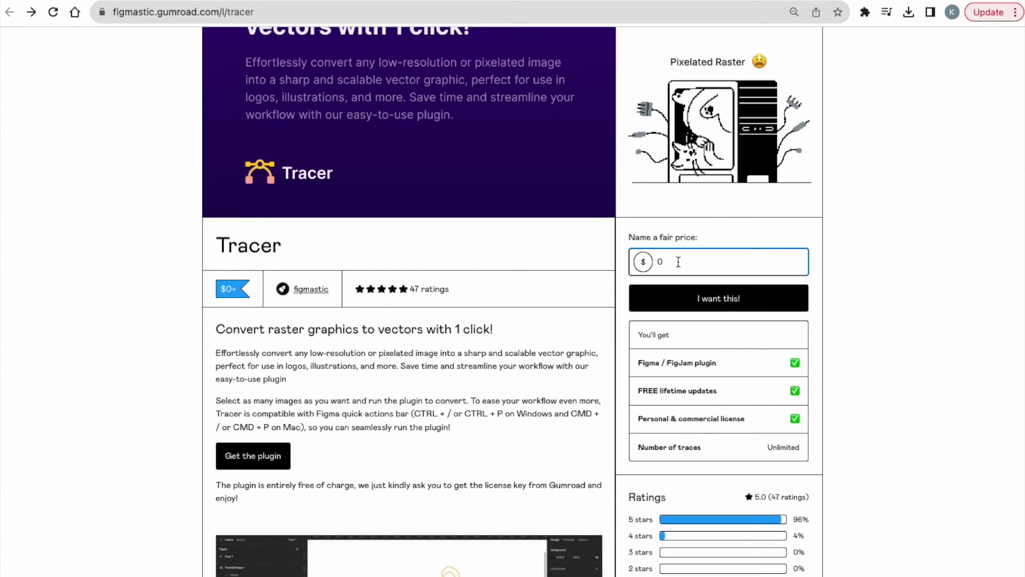
click(848, 296)
scroll(847, 296, down, 3)
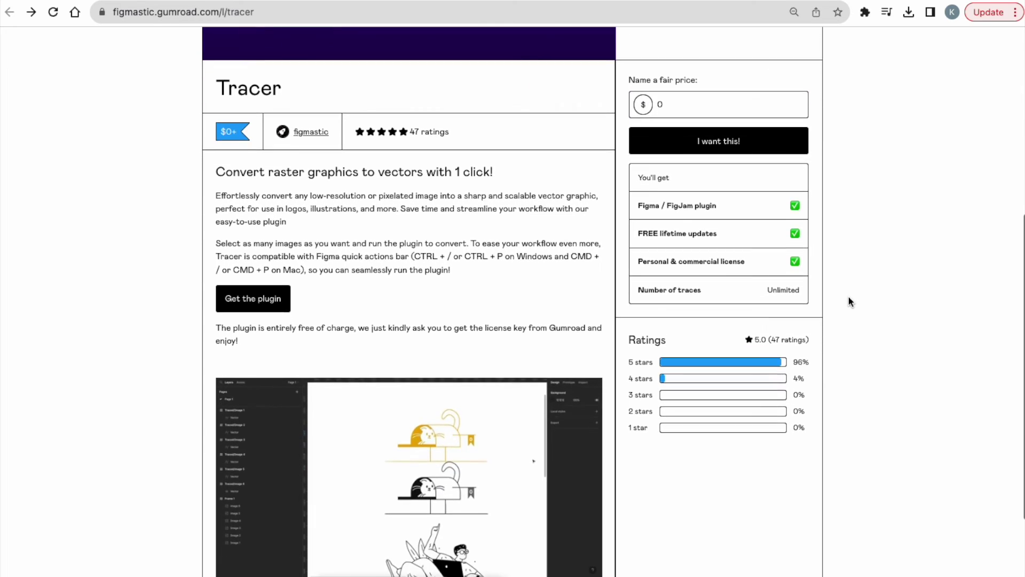
scroll(848, 297, down, 3)
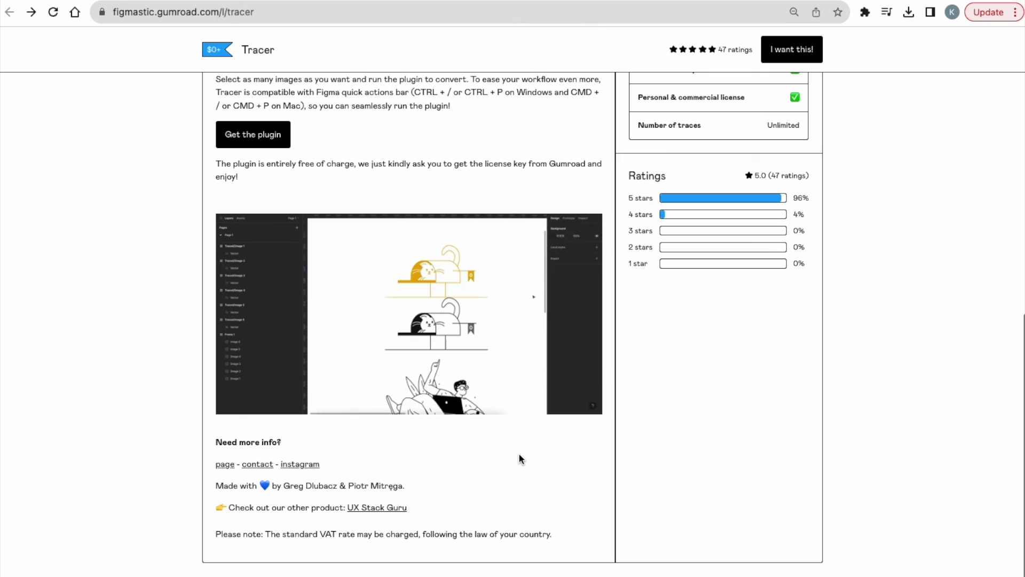
scroll(519, 458, up, 8)
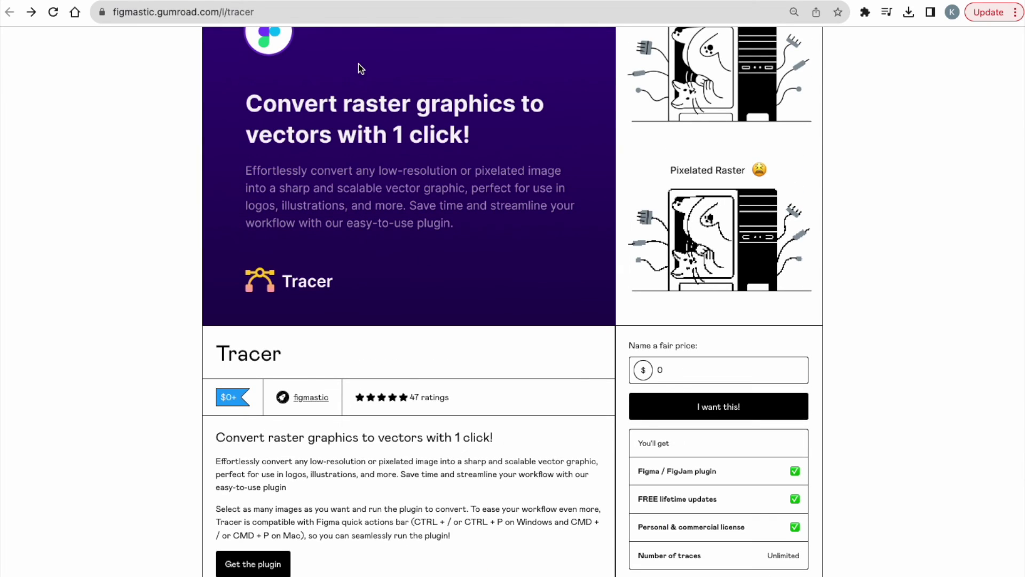